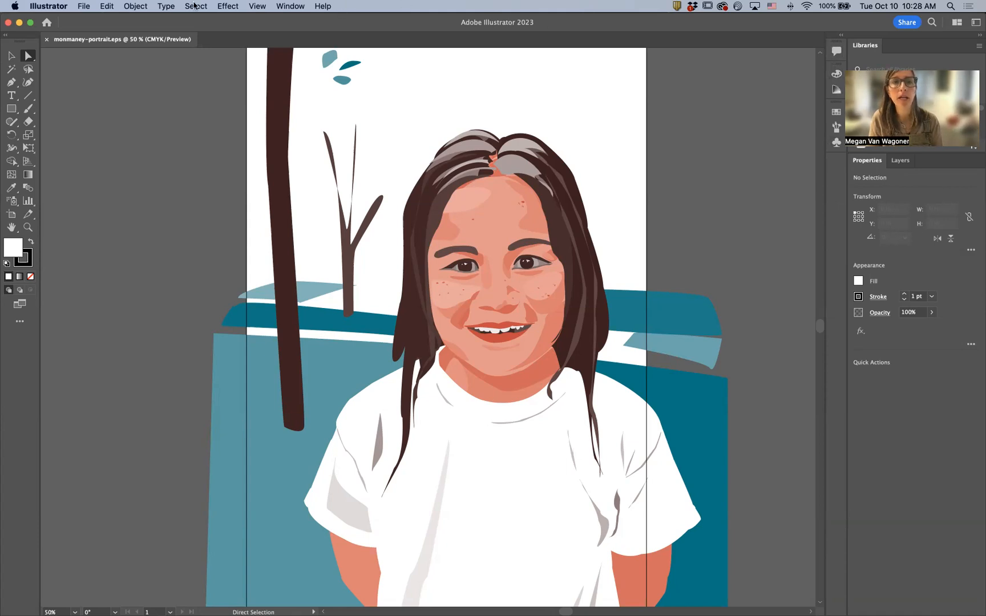
# Select the large teal background shape and all objects with the same fill color
pyautogui.click(285, 6)
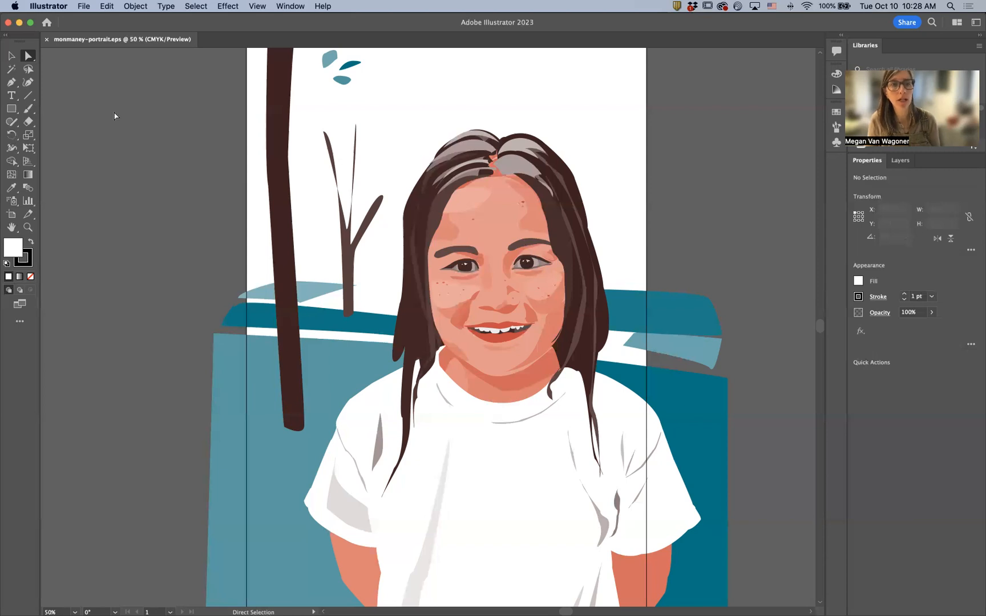
pyautogui.click(10, 56)
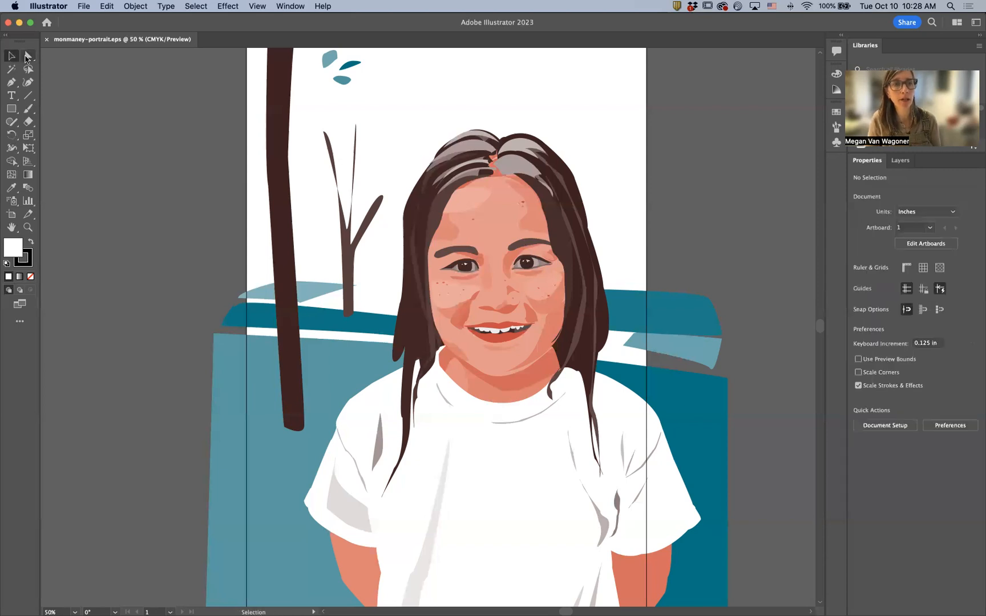
pyautogui.click(260, 451)
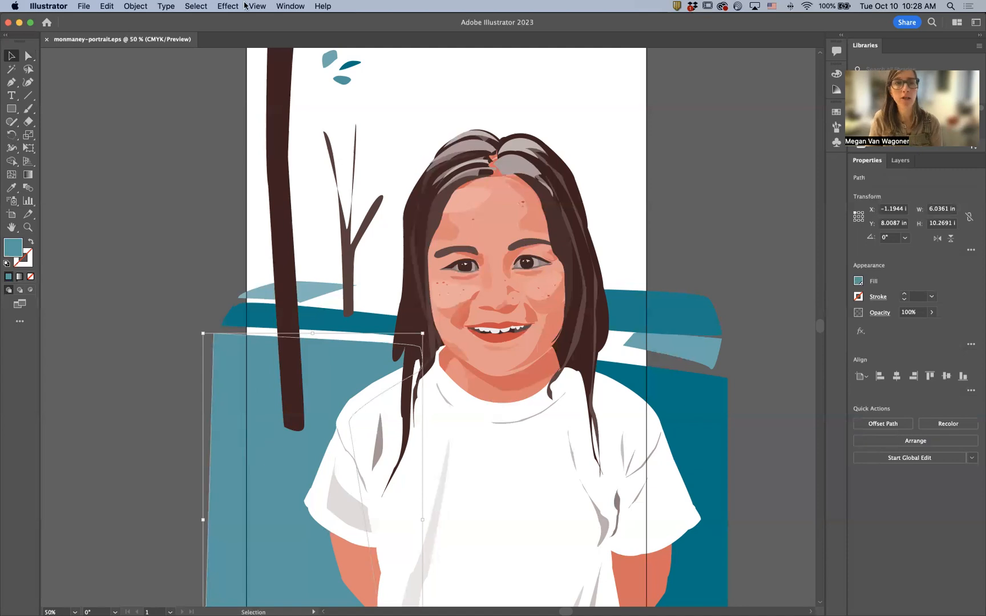
pyautogui.click(194, 7)
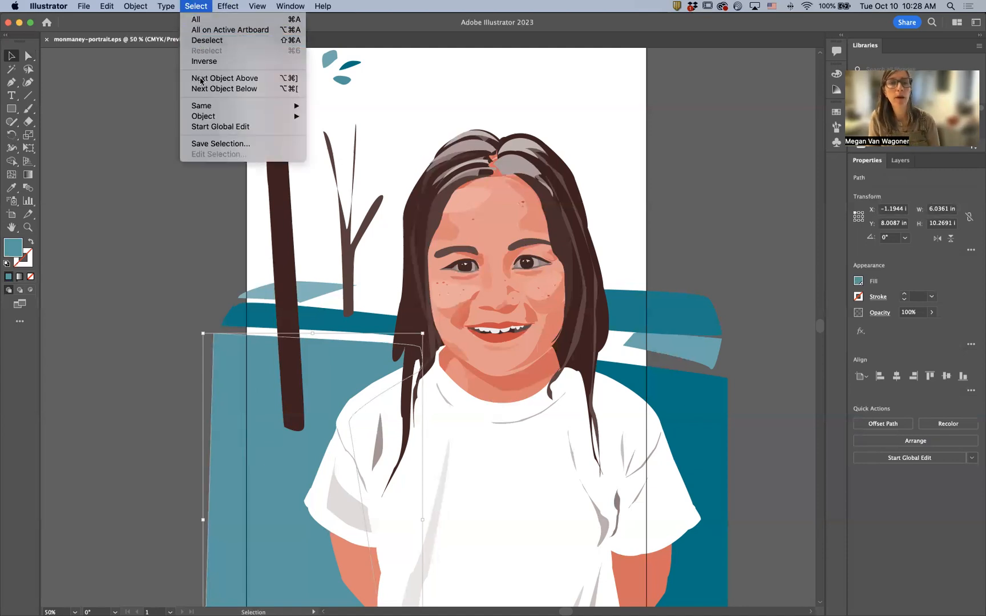
pyautogui.moveTo(200, 108)
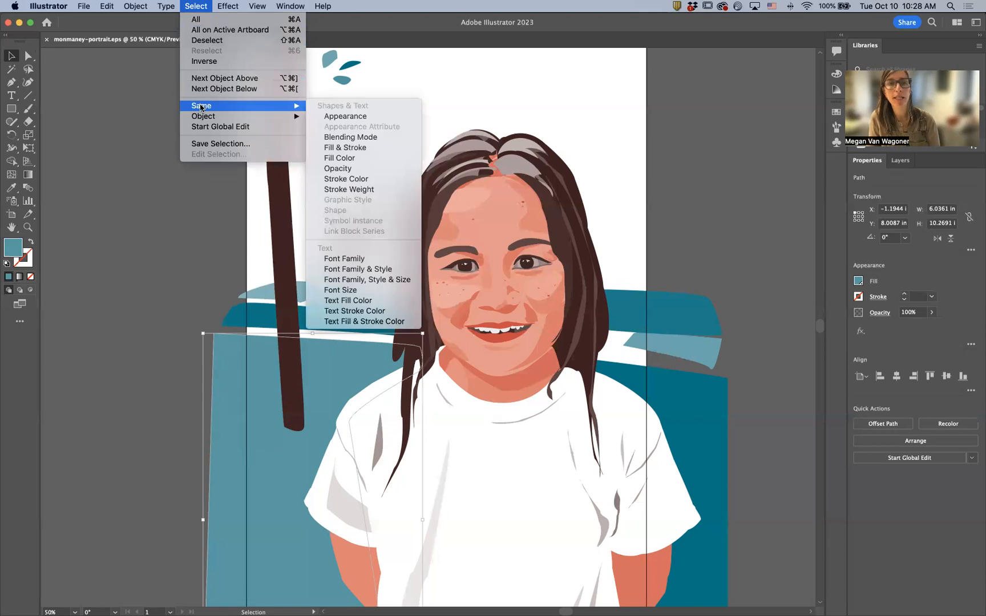
pyautogui.click(348, 159)
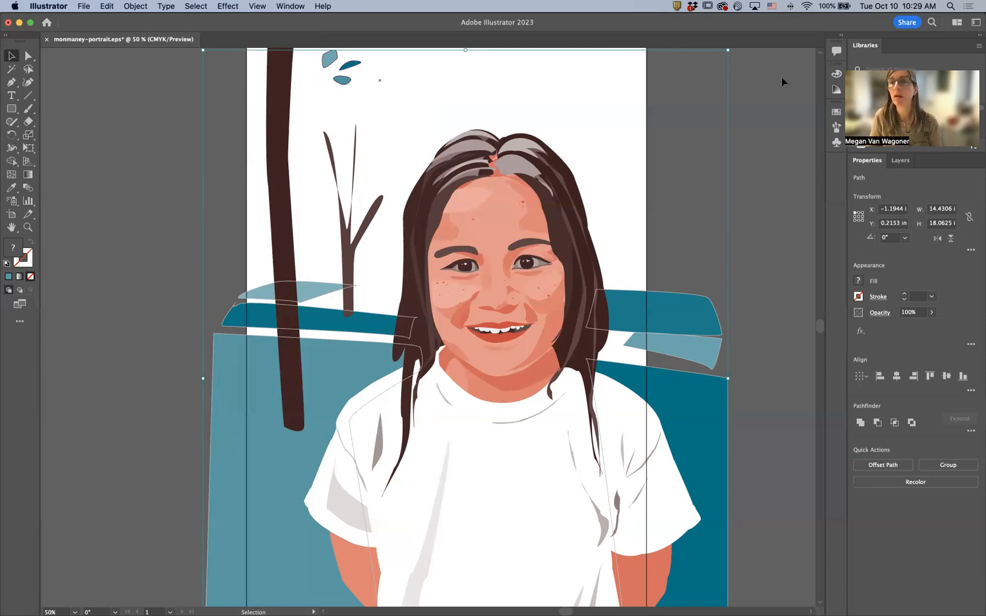
# Try the red swatch on the selected teal shapes, restore the teal swatch, and deselect the artwork
pyautogui.click(836, 112)
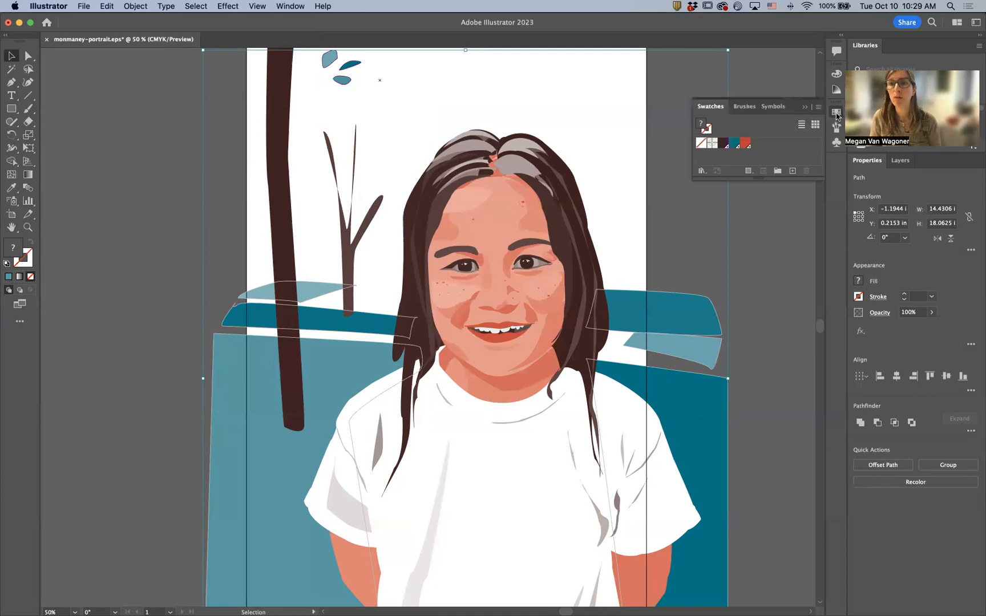
pyautogui.click(747, 147)
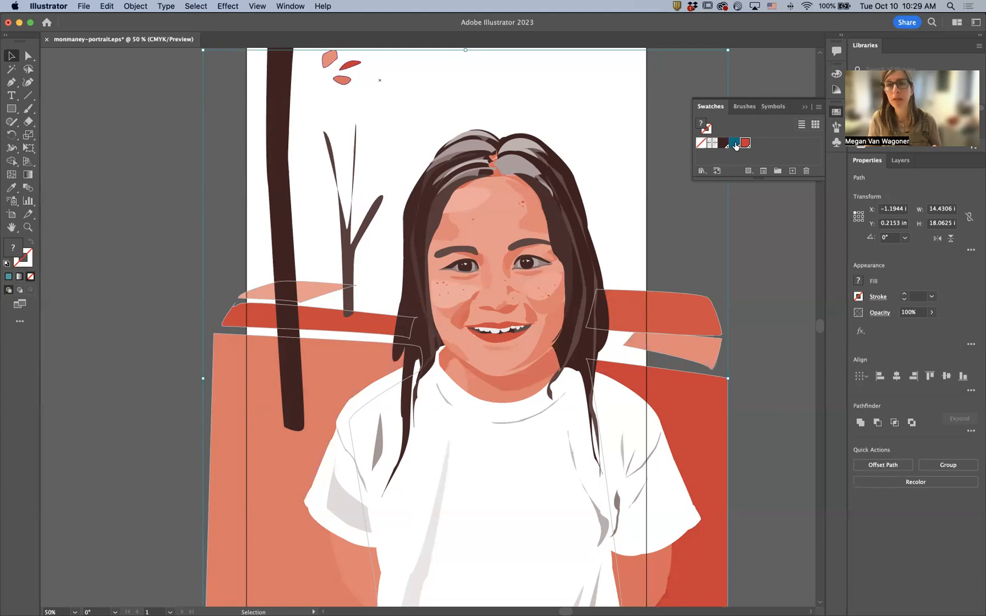
pyautogui.moveTo(734, 143); pyautogui.dragTo(745, 142)
pyautogui.click(724, 204)
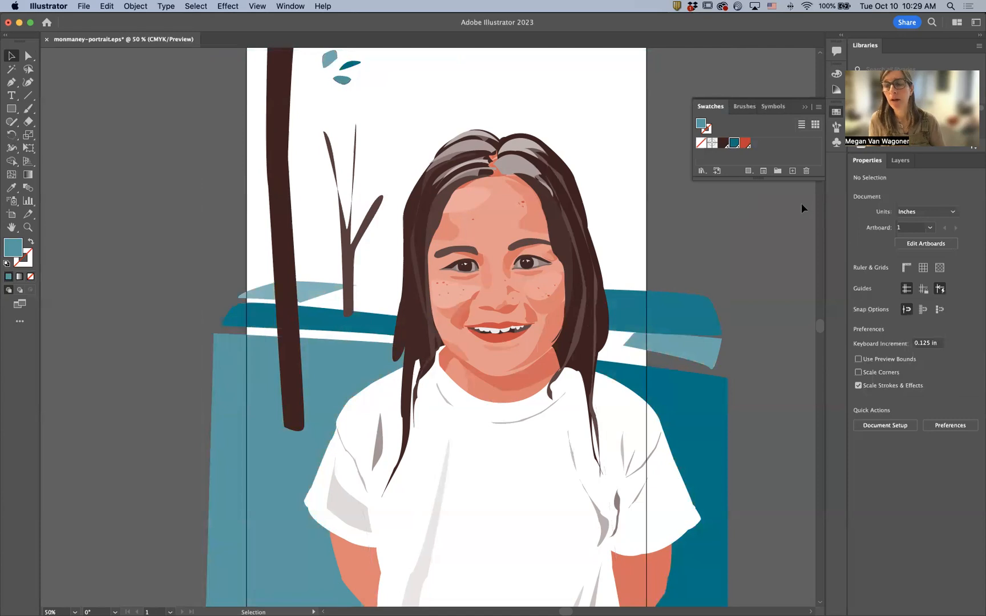
# Load the PANTONE+ CMYK Coated color book and add the dark green PANTONE P 144-16 C to the document's swatches
pyautogui.scroll(-1, 803, 203)
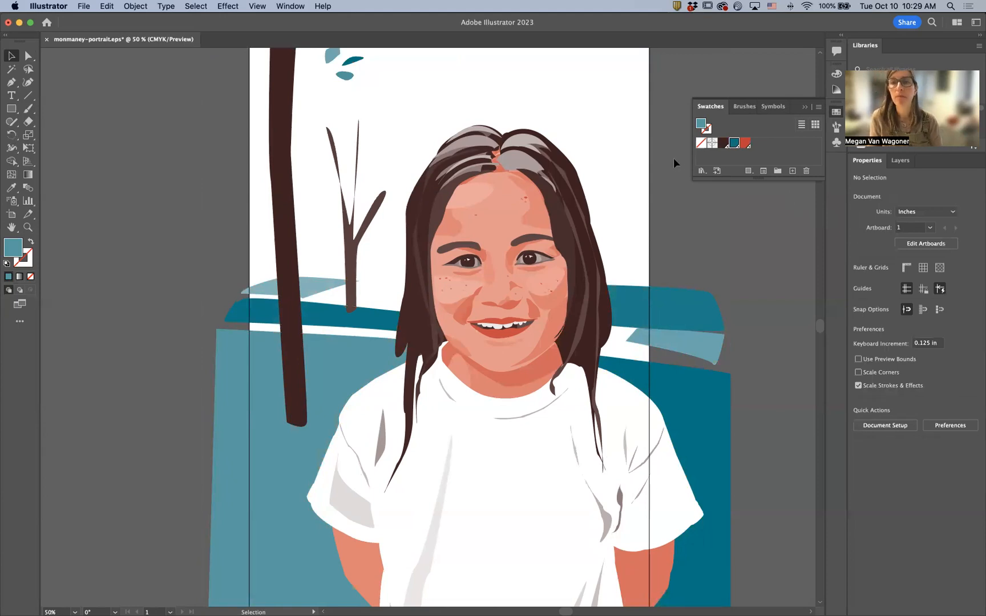
pyautogui.click(701, 172)
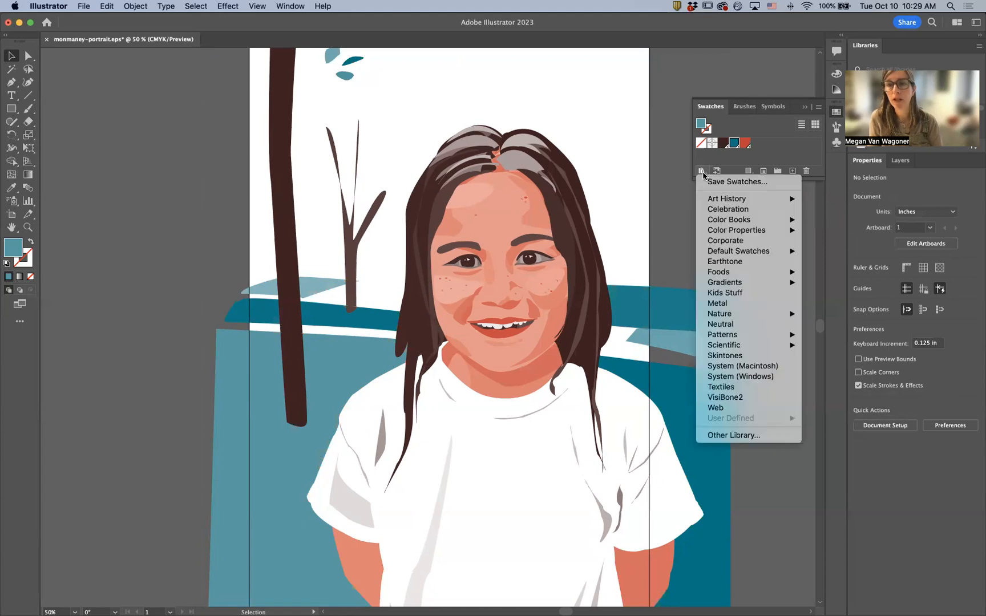
pyautogui.moveTo(725, 220)
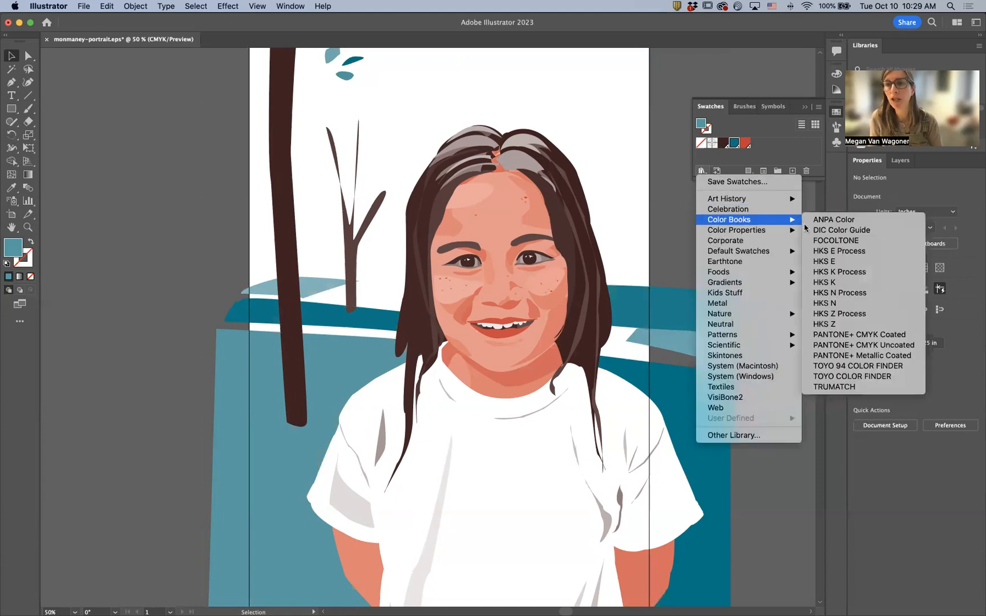
pyautogui.click(857, 336)
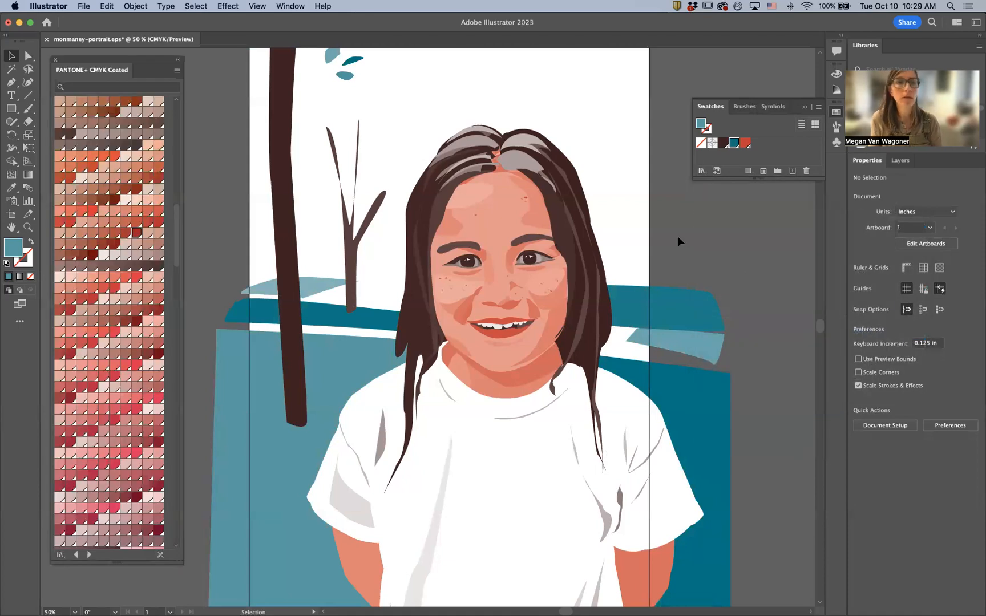
pyautogui.scroll(-5, 109, 251)
pyautogui.scroll(-10, 110, 251)
pyautogui.scroll(-1, 110, 251)
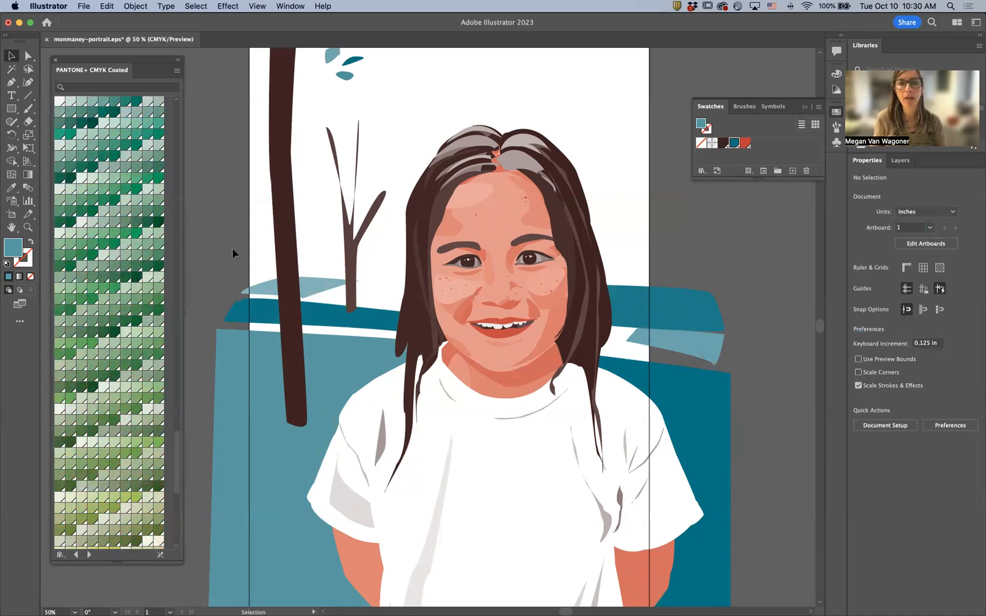
pyautogui.click(136, 279)
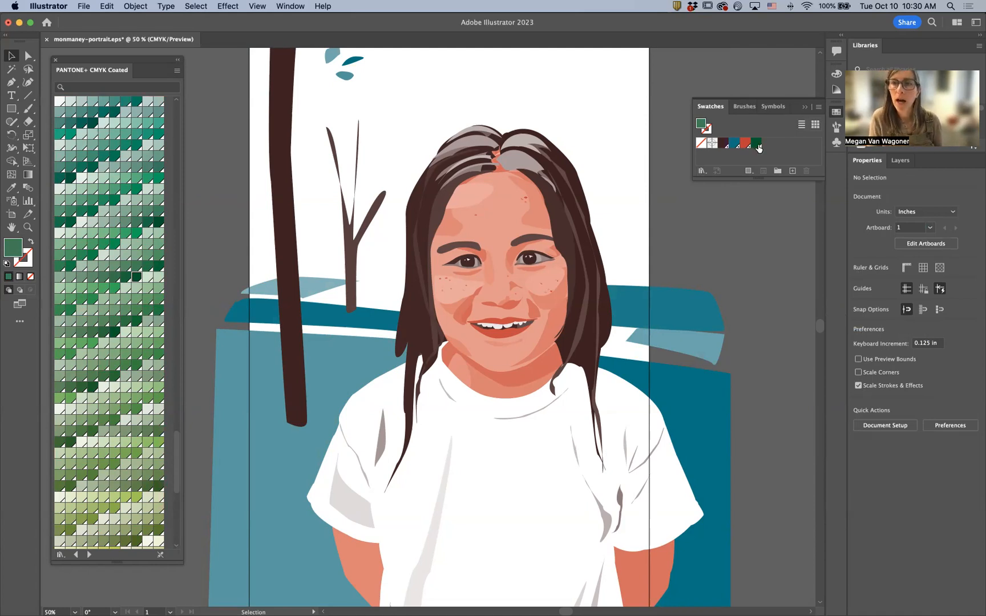
pyautogui.click(758, 146)
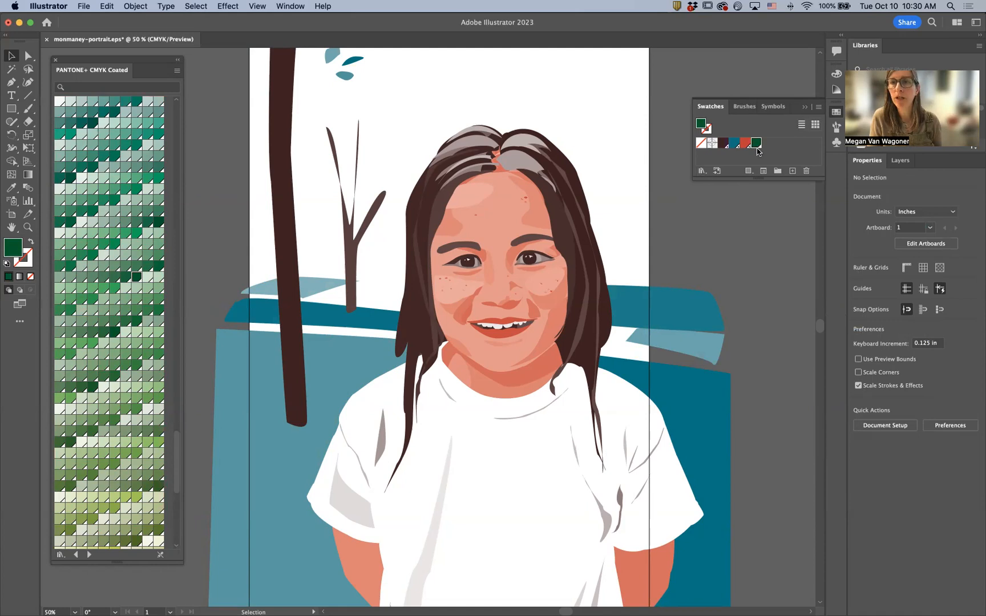
# Merge the teal swatch into the dark green PANTONE P 144-16 C swatch
pyautogui.press('a')
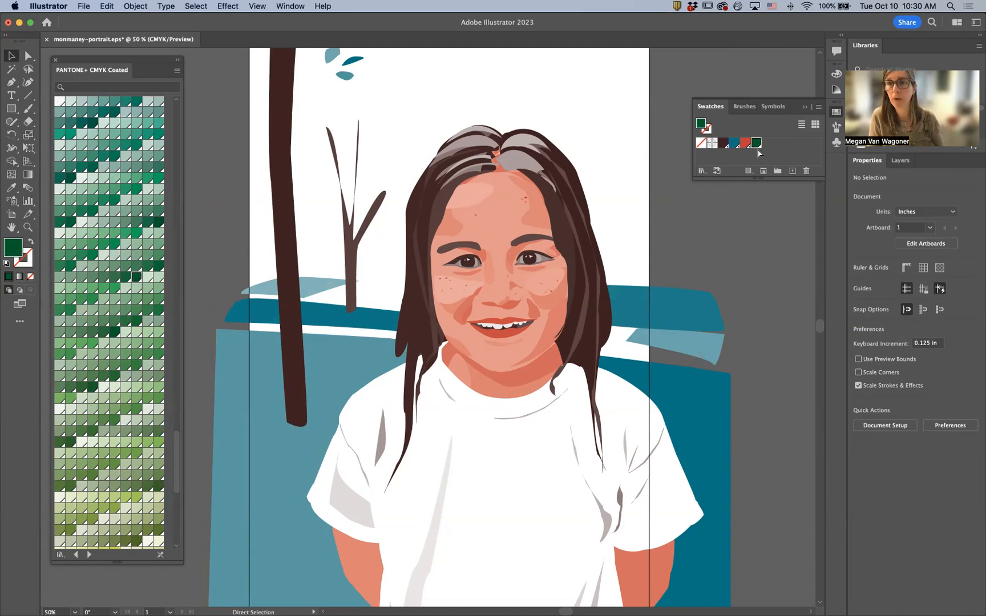
pyautogui.keyDown('super'); pyautogui.click(735, 144); pyautogui.keyUp('super')
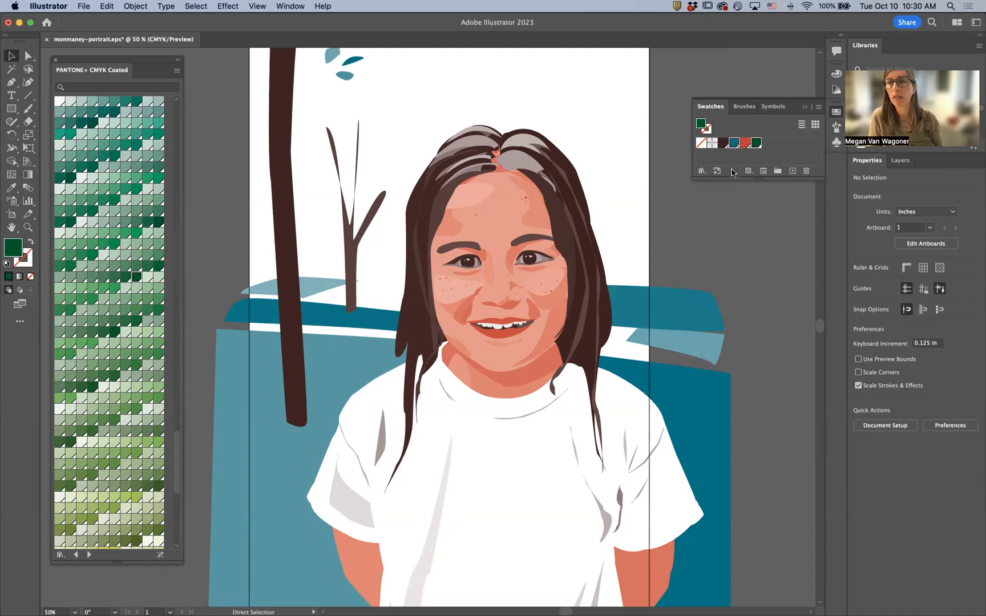
pyautogui.press('v')
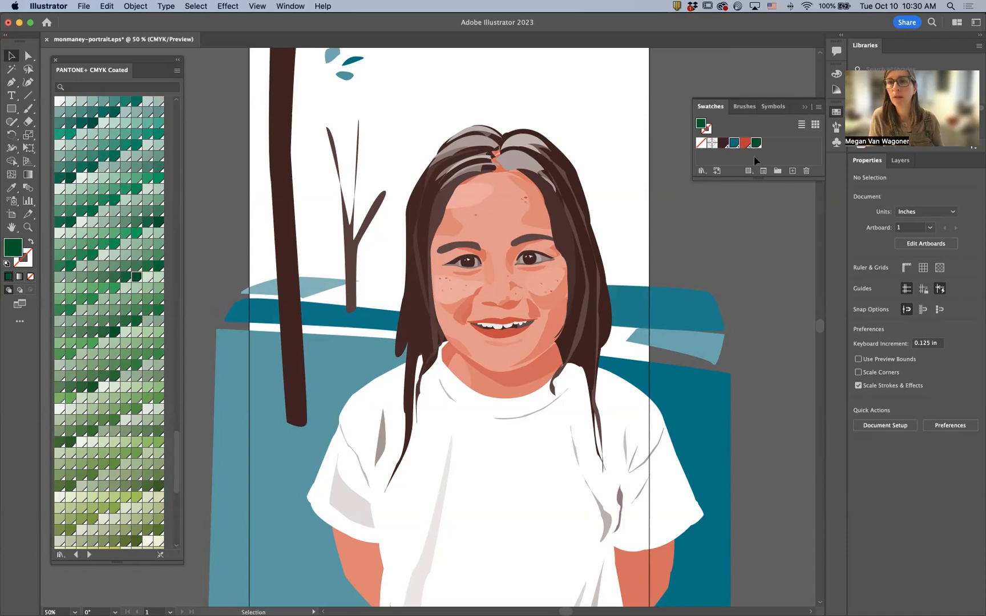
pyautogui.click(819, 108)
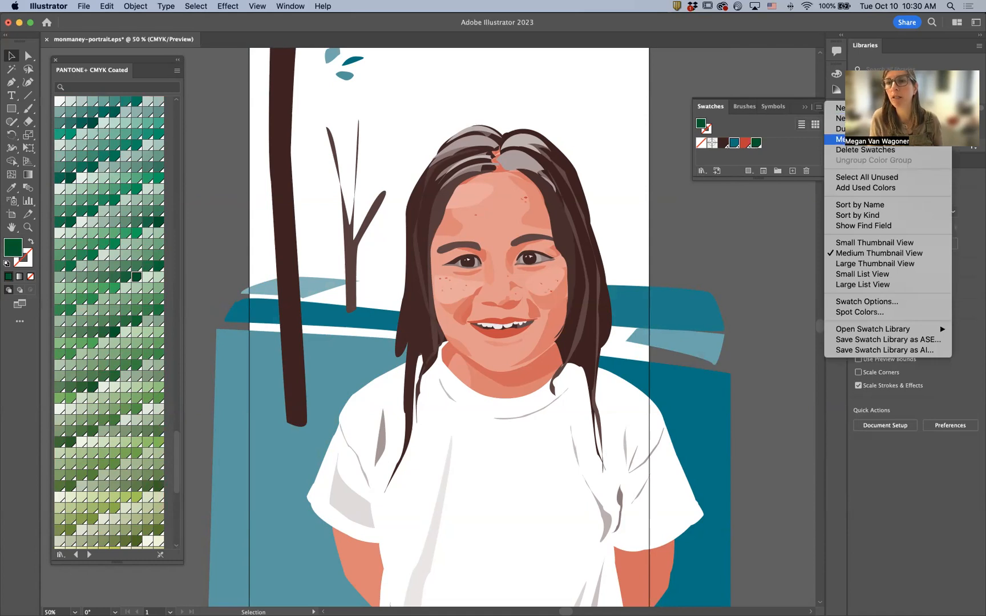
pyautogui.press('Escape')
pyautogui.moveTo(734, 143); pyautogui.dragTo(806, 171)
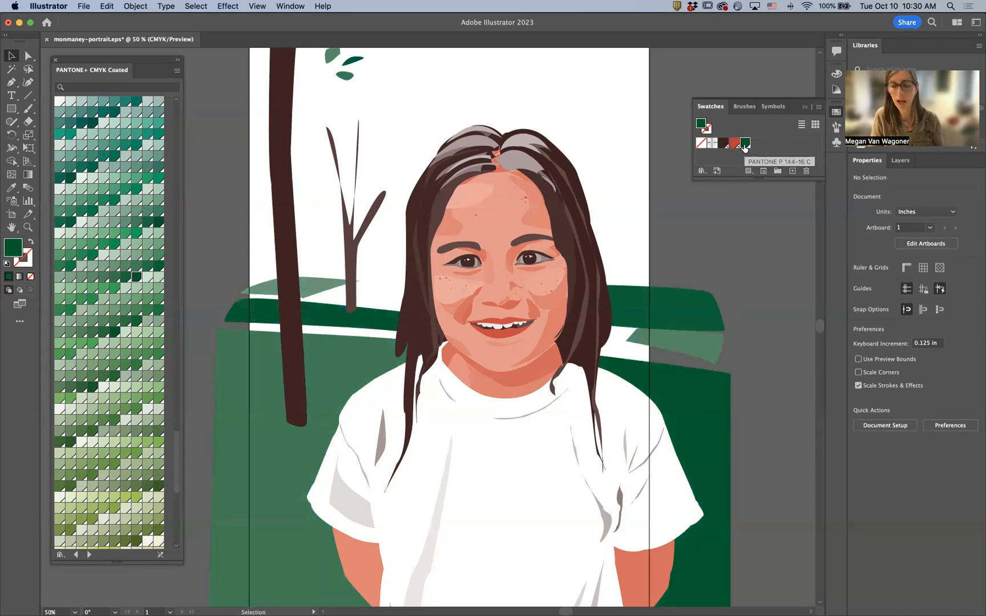
# Undo the swatch merge
pyautogui.press('super')
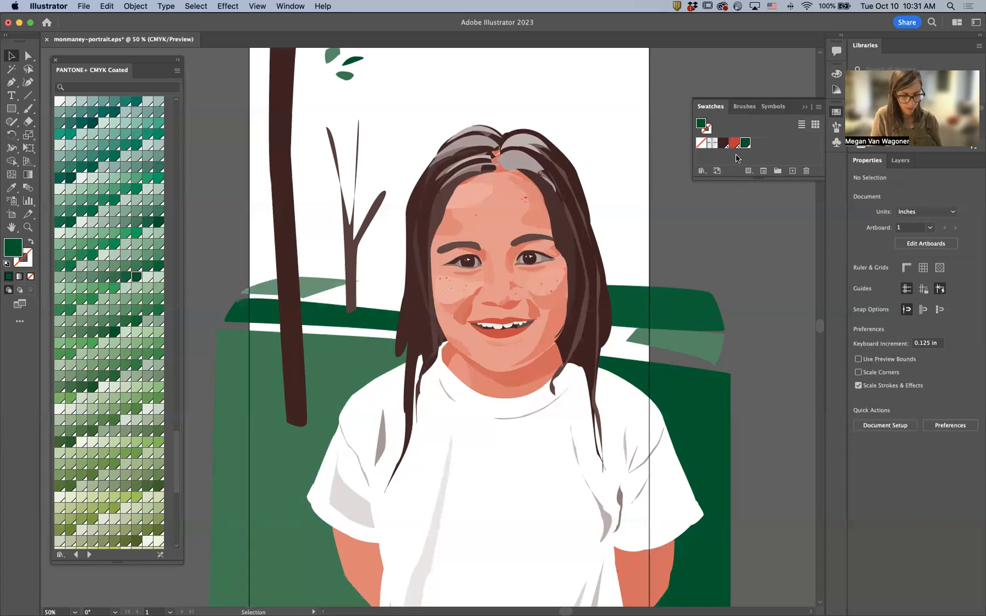
pyautogui.click(105, 5)
pyautogui.click(142, 20)
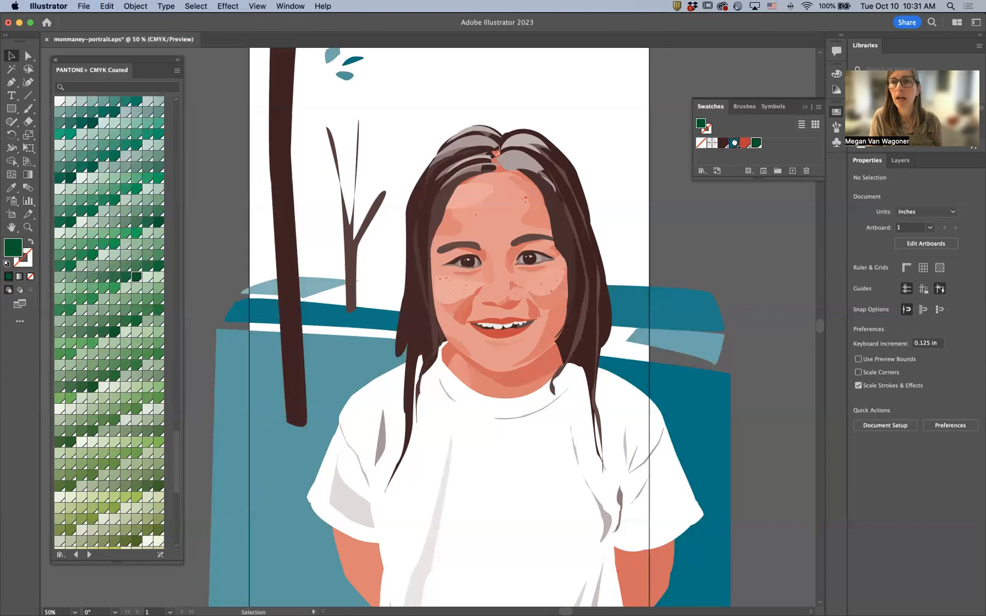
# Try replacing the teal swatch directly with the dark green PANTONE P 144-16 C swatch, and undo the replacement
pyautogui.moveTo(734, 144); pyautogui.dragTo(736, 146)
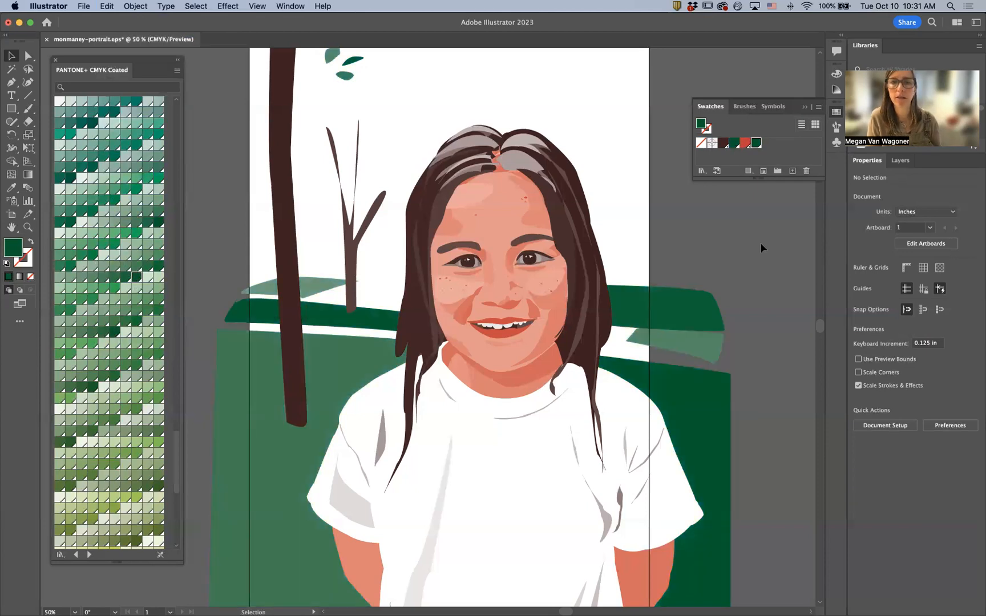
pyautogui.press('super+z')
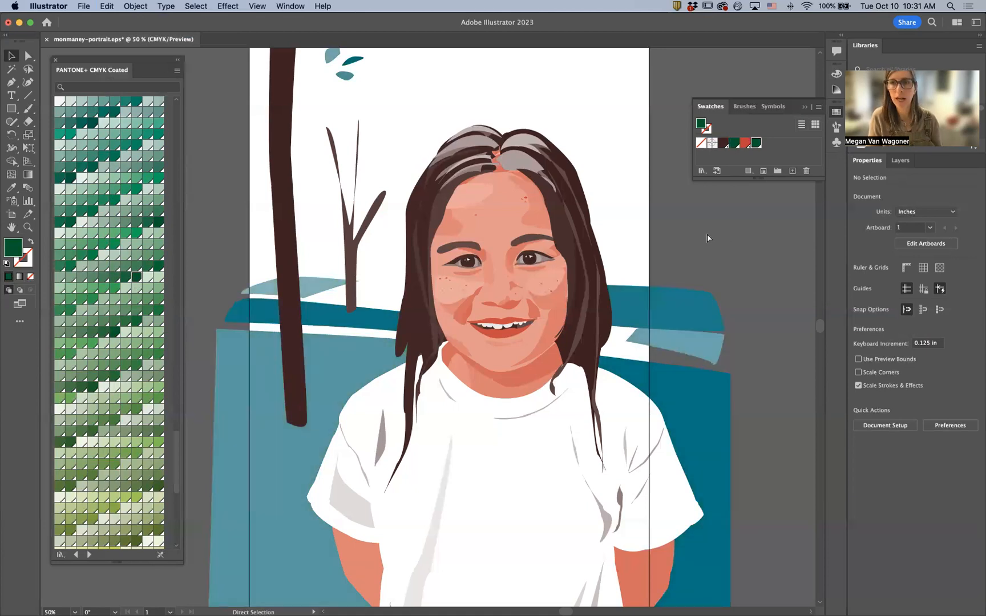
# Add the olive green PANTONE P 162-8 C and a muted medium green from the color book to the document's swatches
pyautogui.scroll(-5, 134, 286)
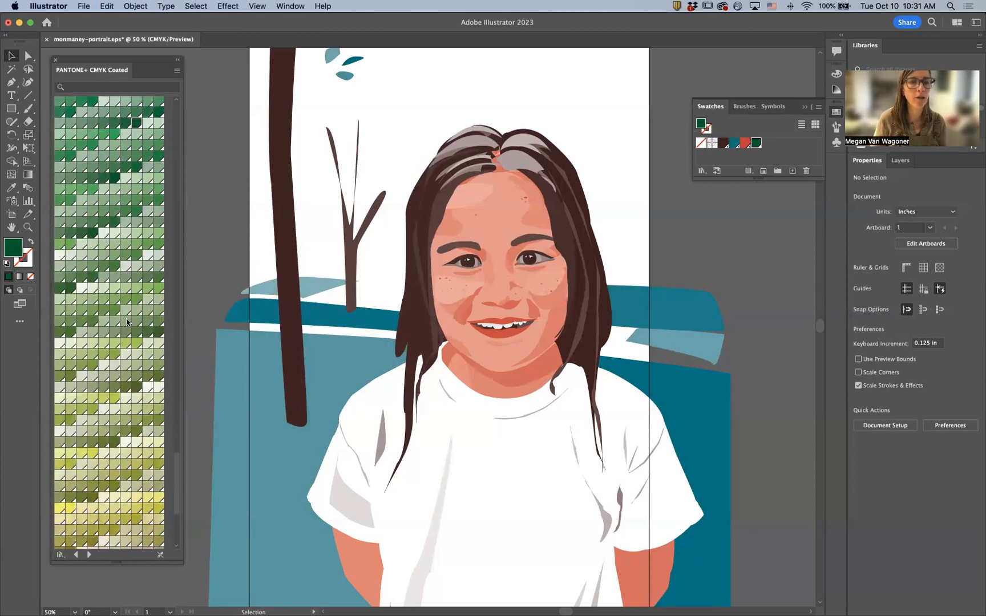
pyautogui.click(136, 432)
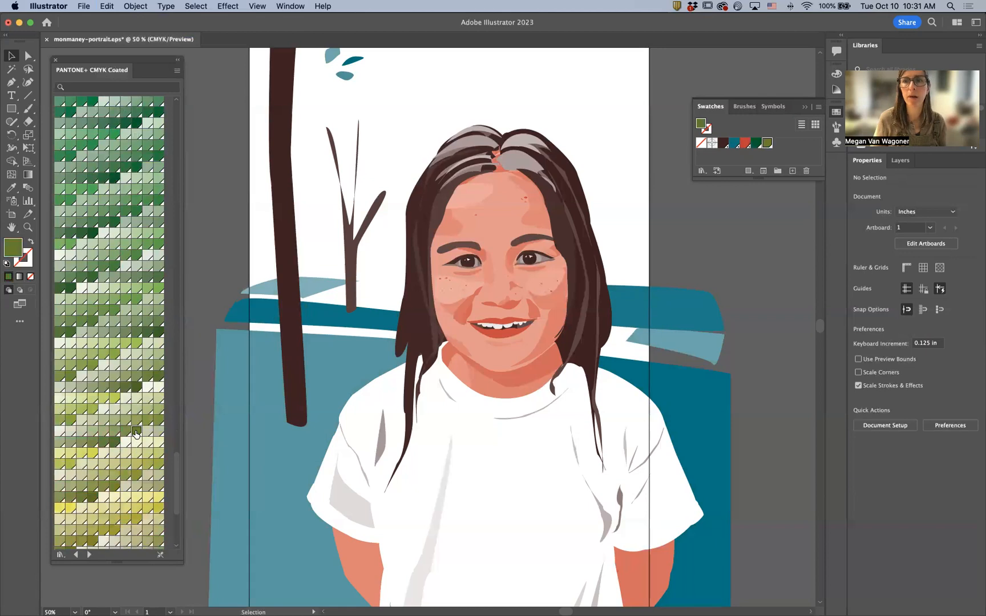
pyautogui.scroll(-5, 112, 478)
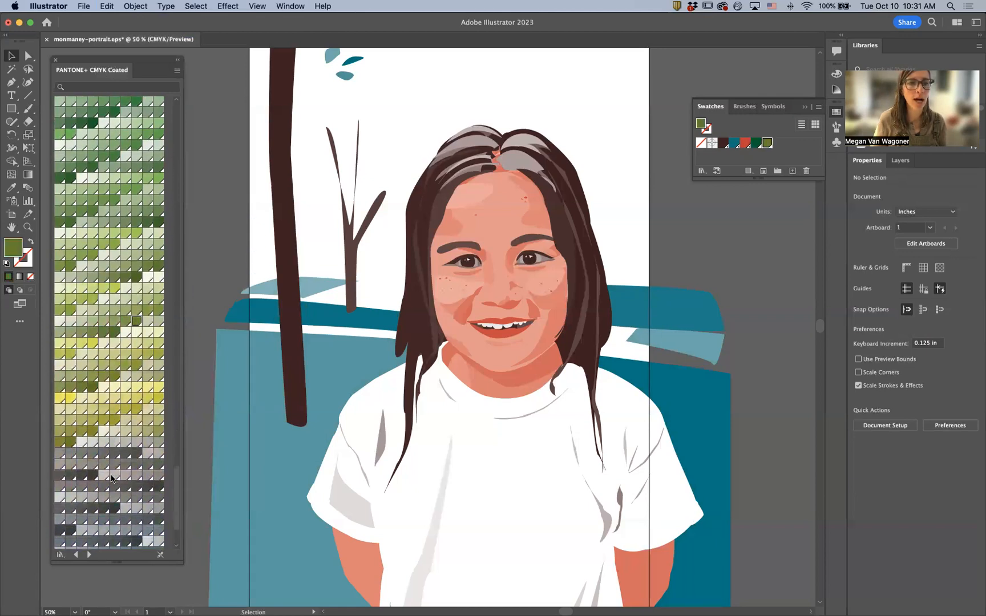
pyautogui.scroll(15, 112, 478)
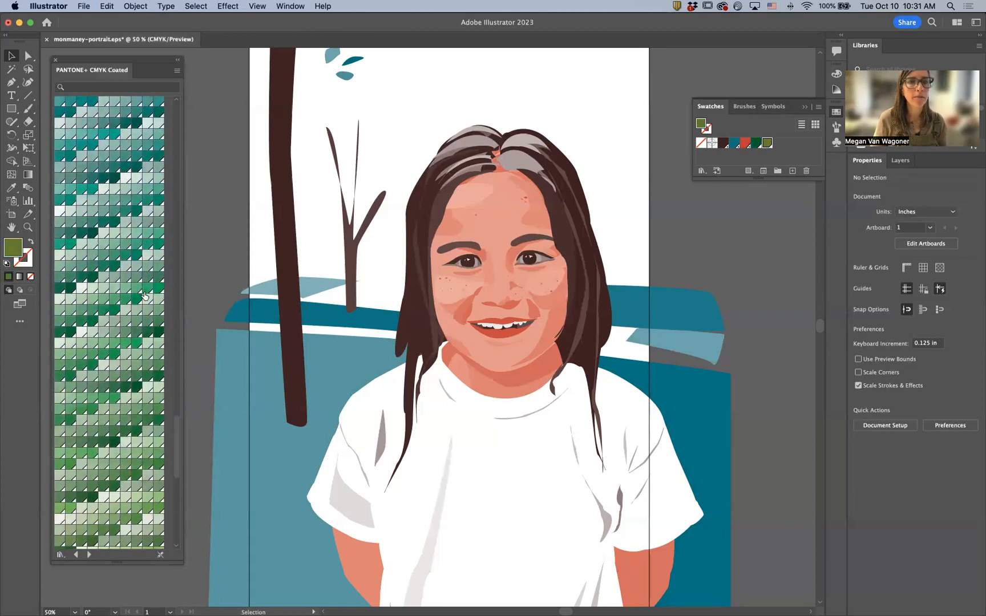
pyautogui.click(147, 323)
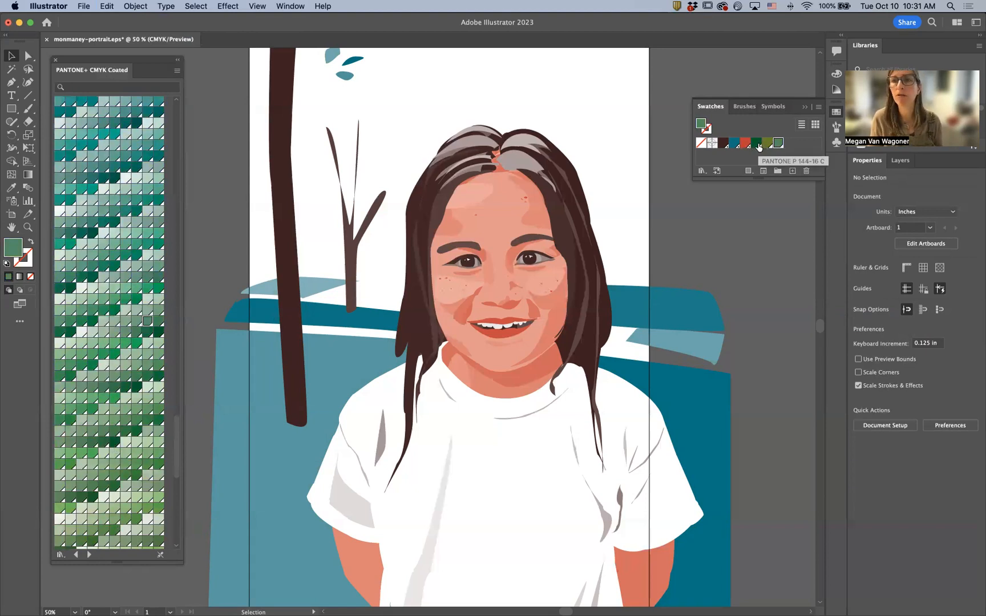
# Try the dark green PANTONE P 144-16 C and the muted green as replacements for the teal swatch used in the background
pyautogui.moveTo(757, 146); pyautogui.dragTo(734, 145)
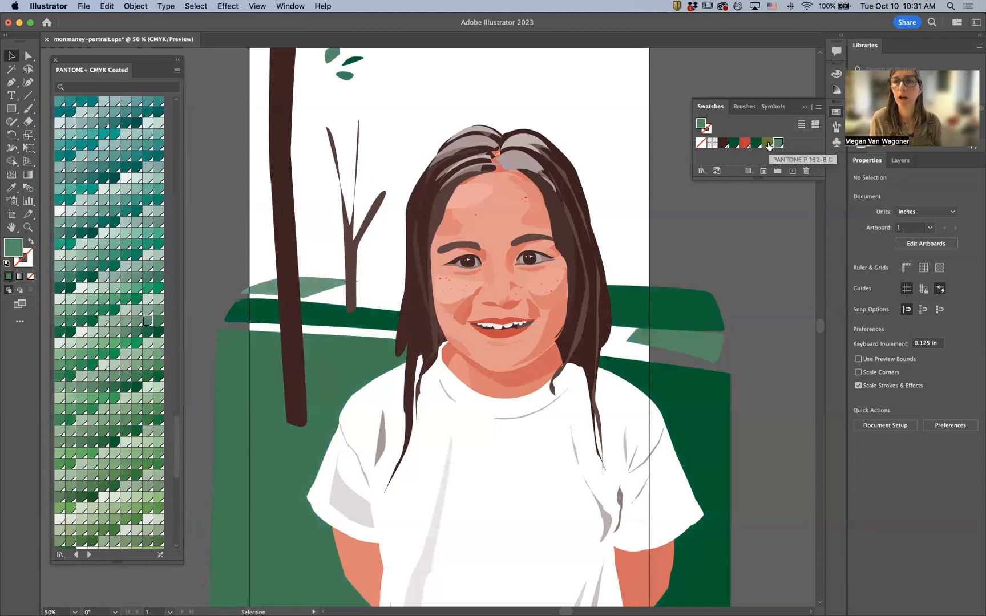
pyautogui.moveTo(779, 146); pyautogui.dragTo(735, 146)
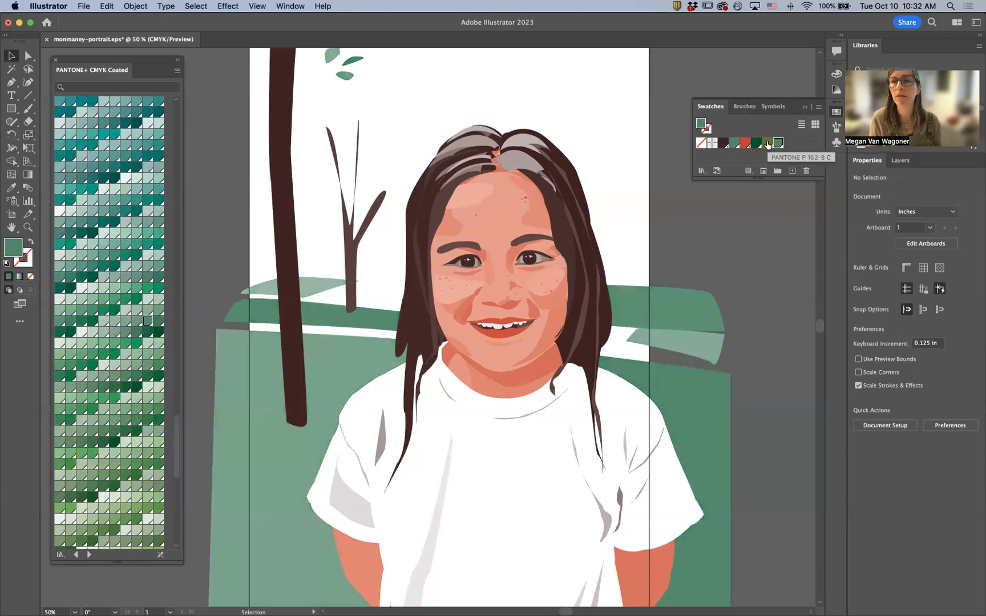
# Replace the swatch used by the background shapes and leaves with the olive green PANTONE P 162-8 C
pyautogui.click(767, 144)
pyautogui.moveTo(767, 143); pyautogui.dragTo(735, 145)
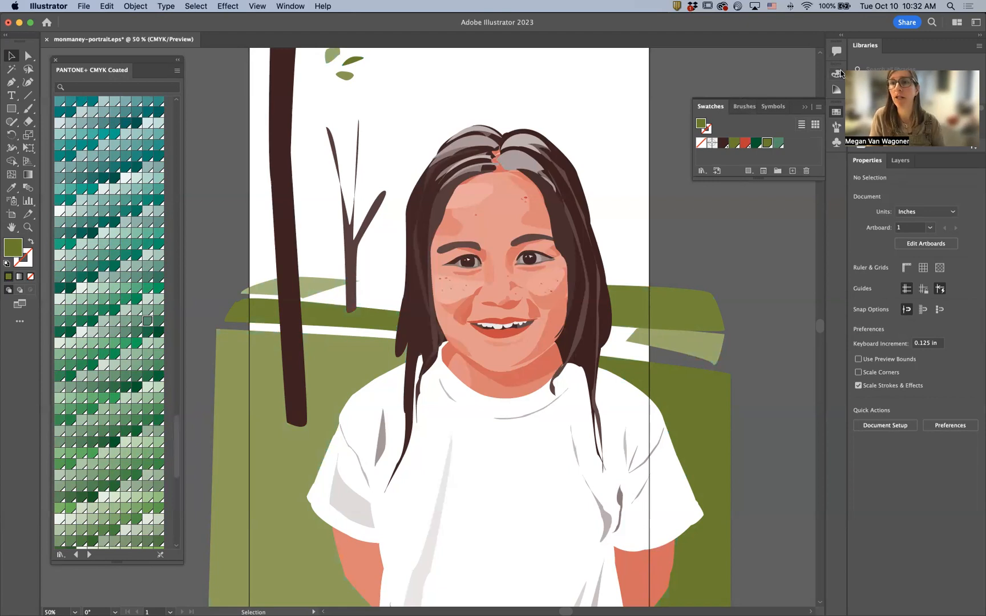
# Select all unused swatches in the document and delete them
pyautogui.click(819, 109)
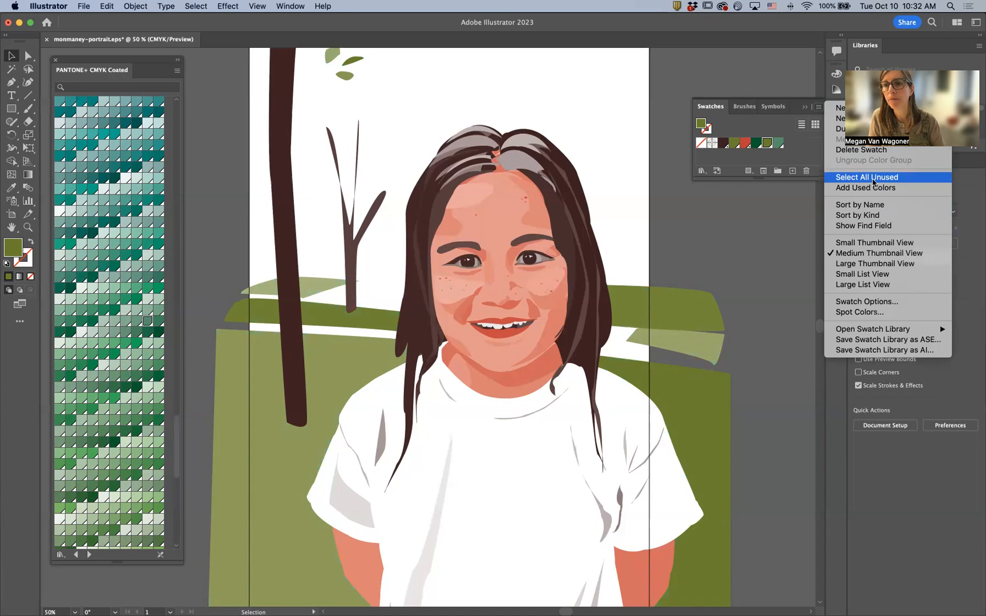
pyautogui.click(872, 178)
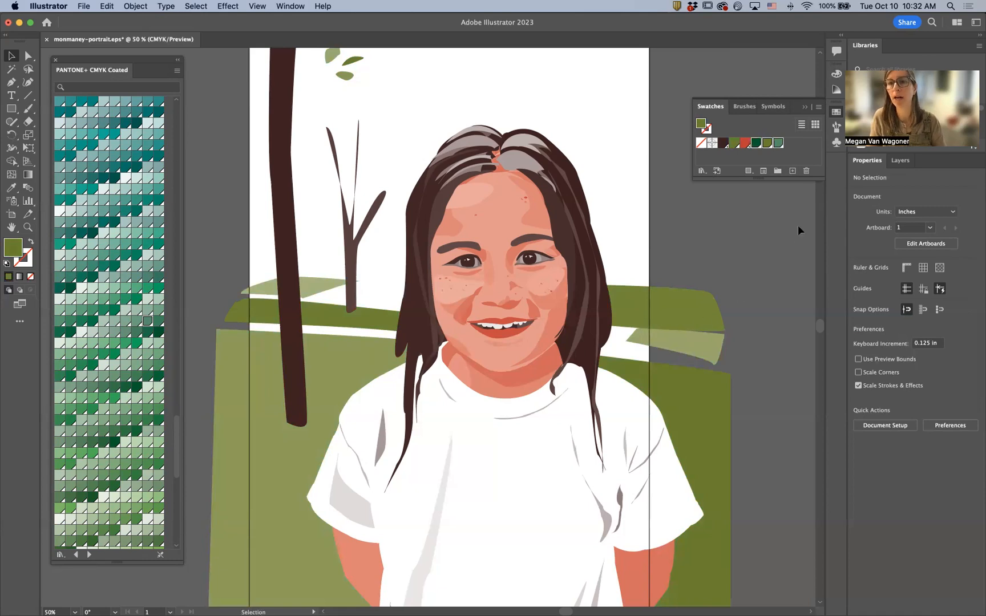
pyautogui.click(806, 171)
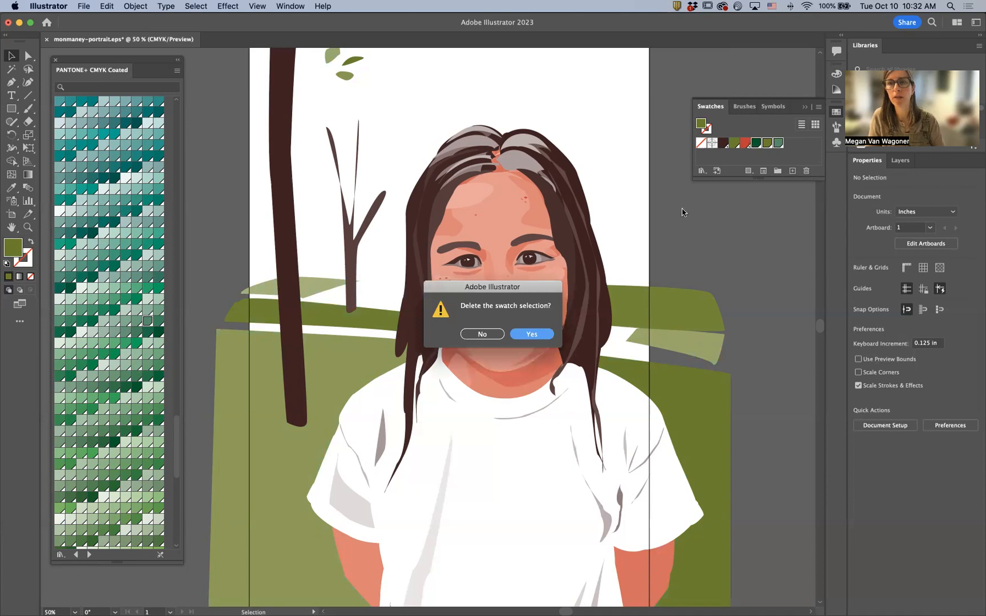
pyautogui.click(522, 335)
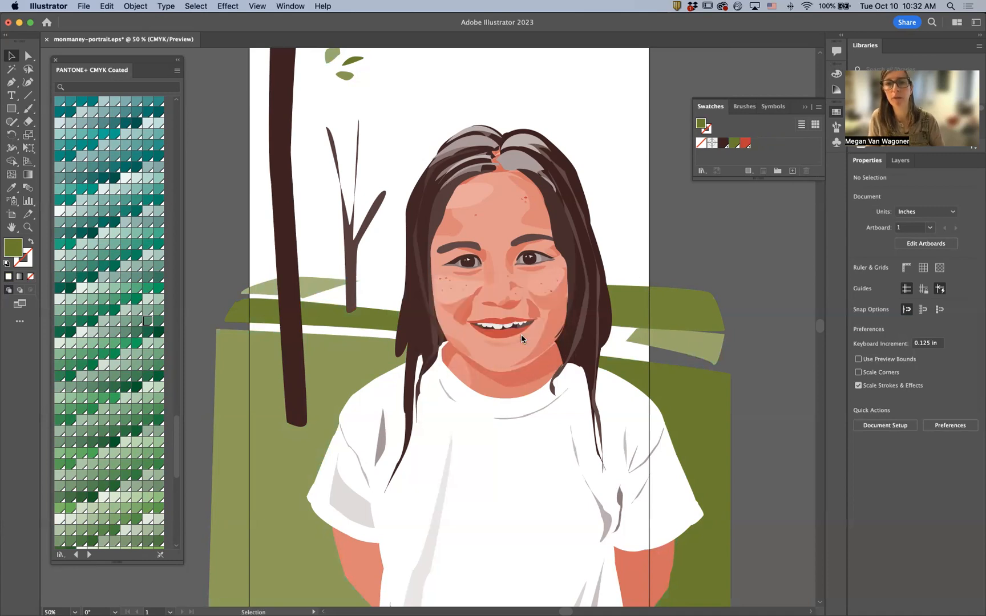